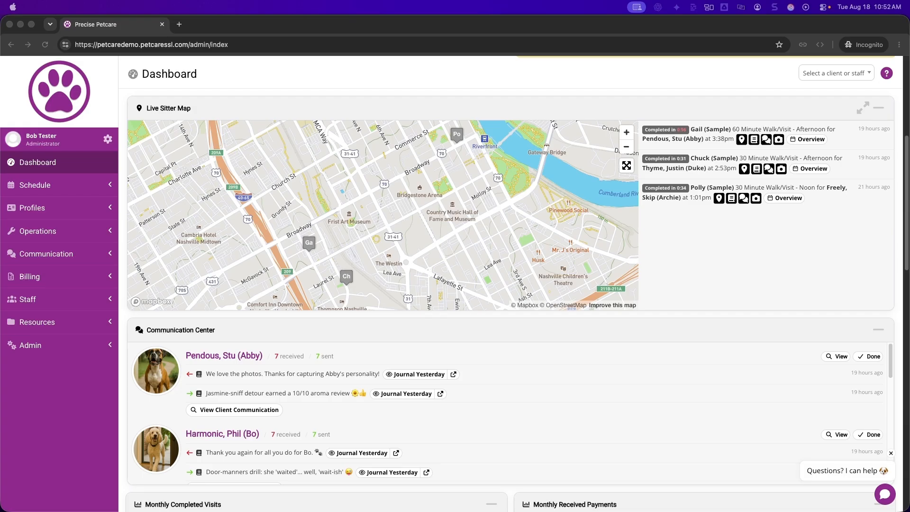
Open the Automations page in the Communication section
click(53, 254)
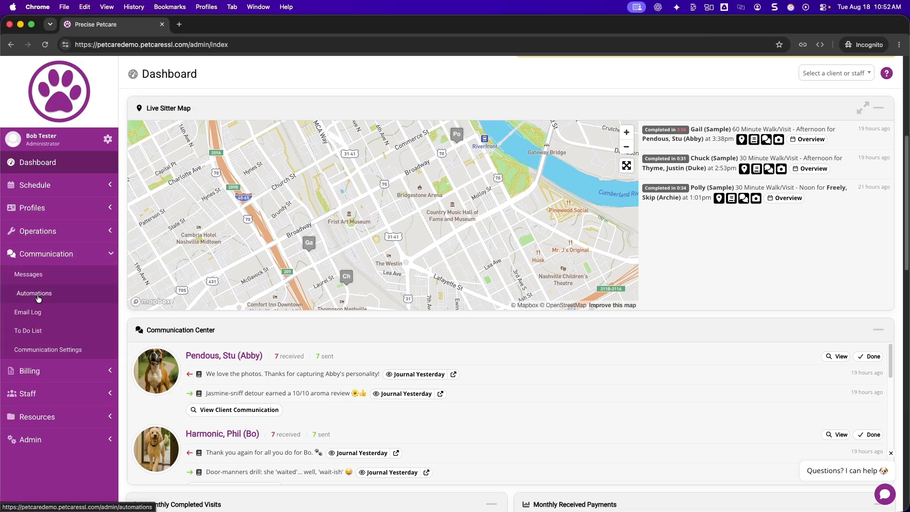
click(37, 294)
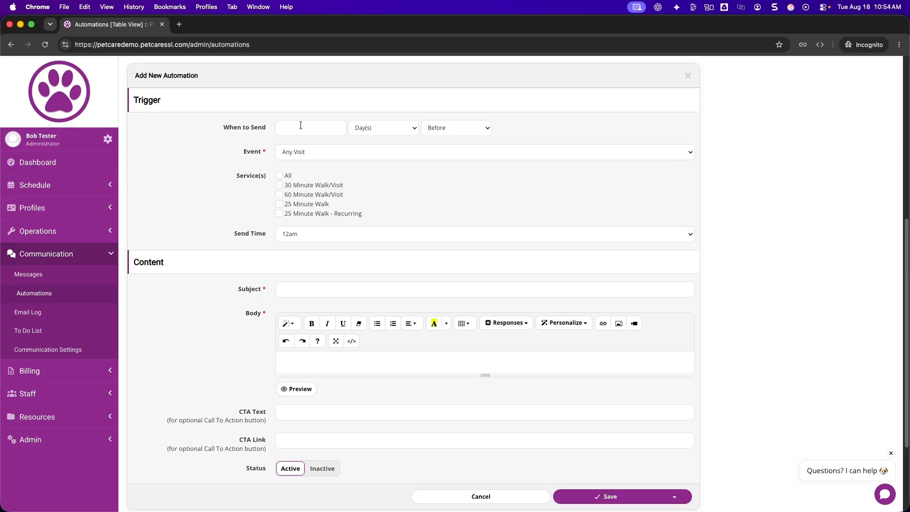
Set the new automation's trigger event to First Grouped Visit and look over the content fields
click(307, 152)
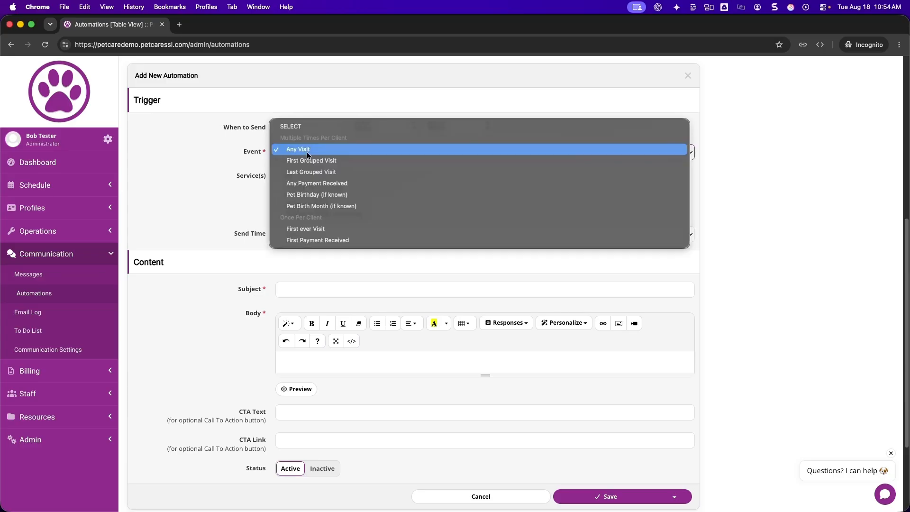
click(302, 161)
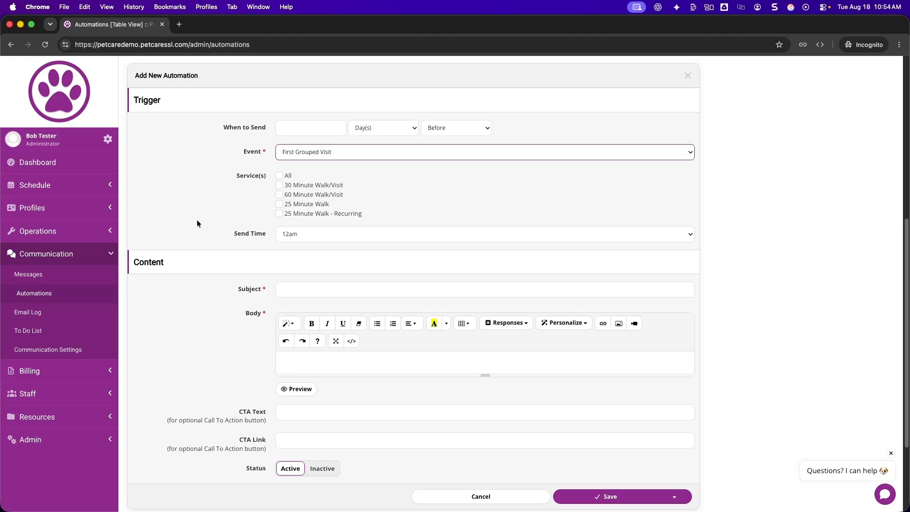
scroll(298, 228, down, 2)
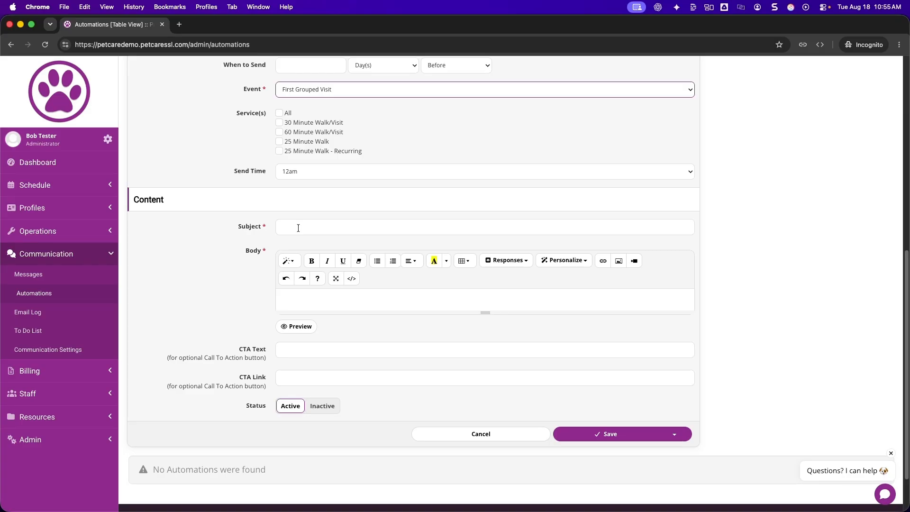
scroll(185, 125, up, 2)
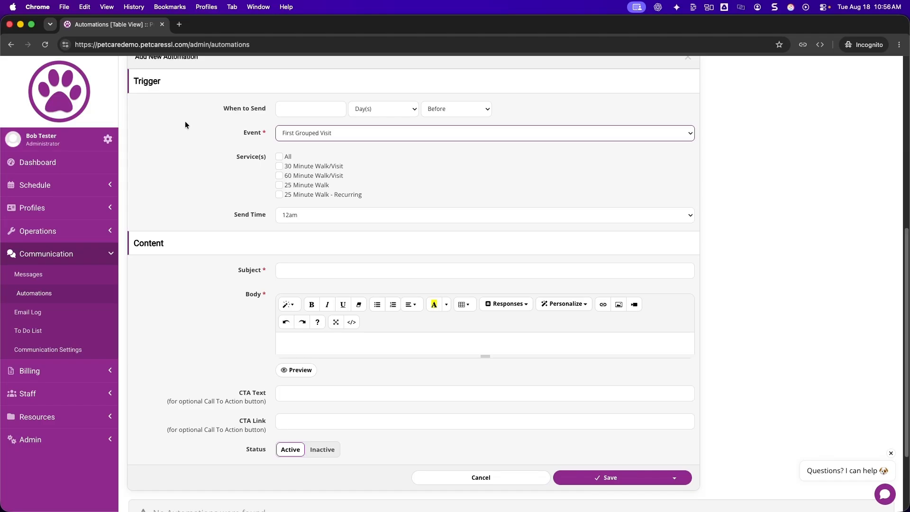
Set the automation to send After the Last Grouped Visit, with Day(s) as the time unit
click(454, 106)
click(448, 115)
click(299, 133)
click(286, 135)
click(171, 150)
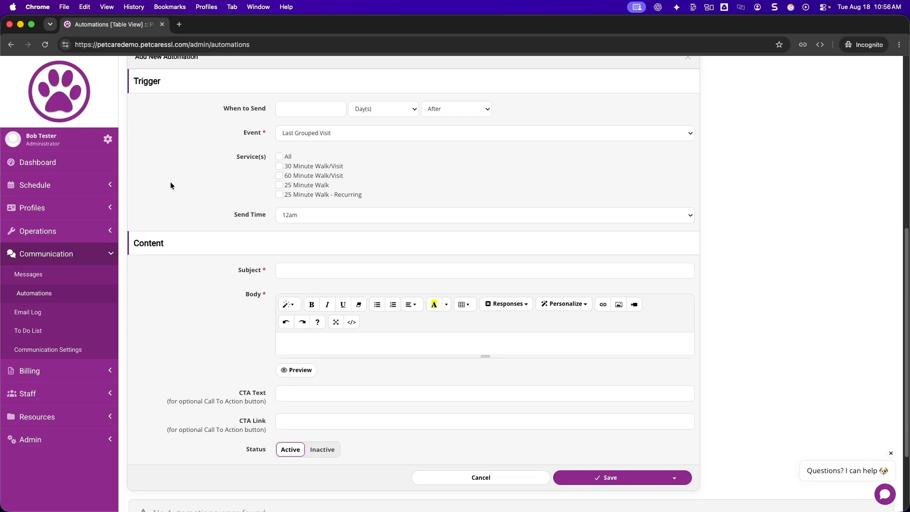
click(396, 109)
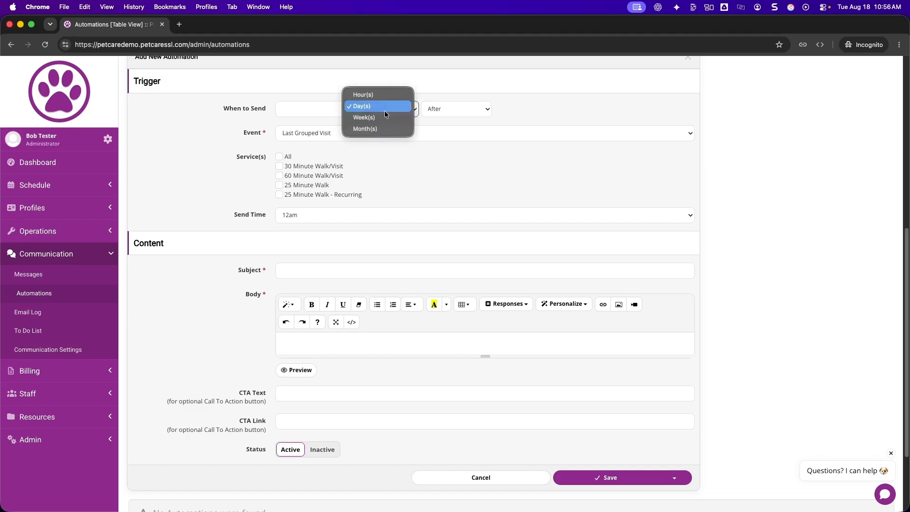
click(385, 110)
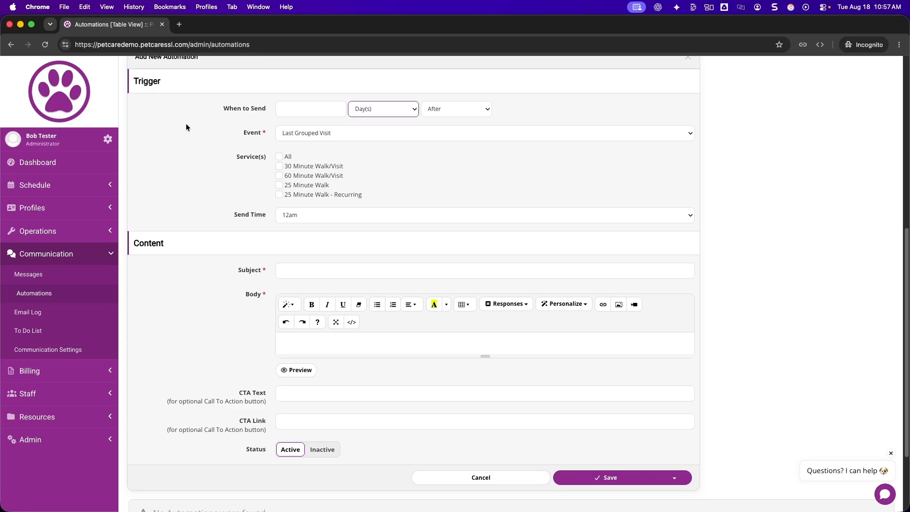
Change the automation's trigger event to Pet Birthday (if known) and review the form
scroll(187, 122, up, 3)
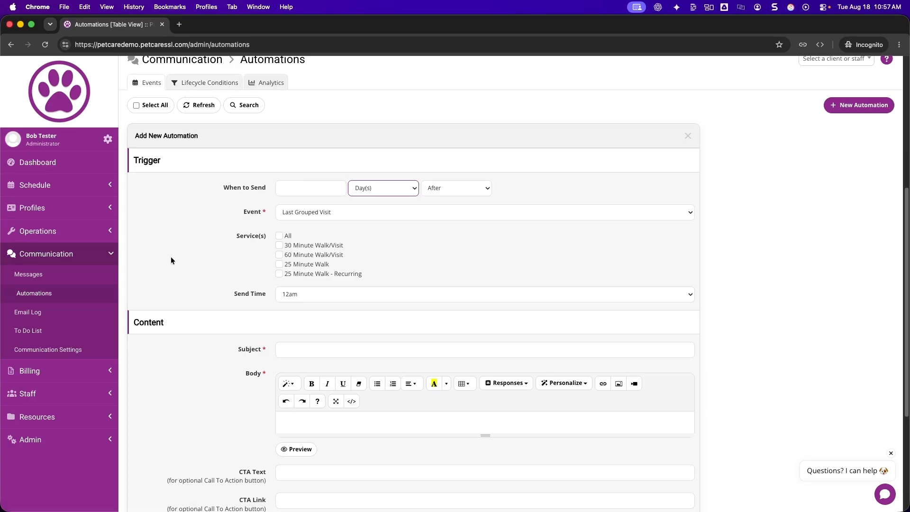
scroll(170, 257, down, 1)
click(295, 183)
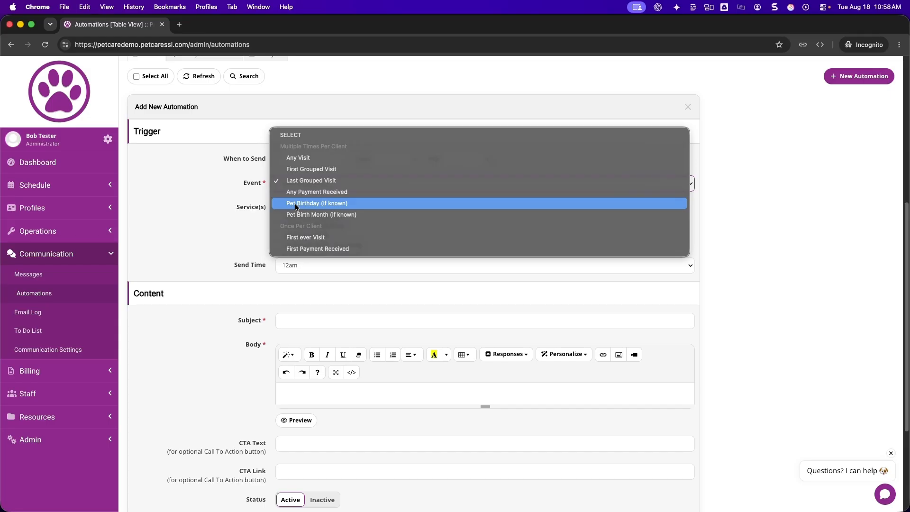
click(295, 204)
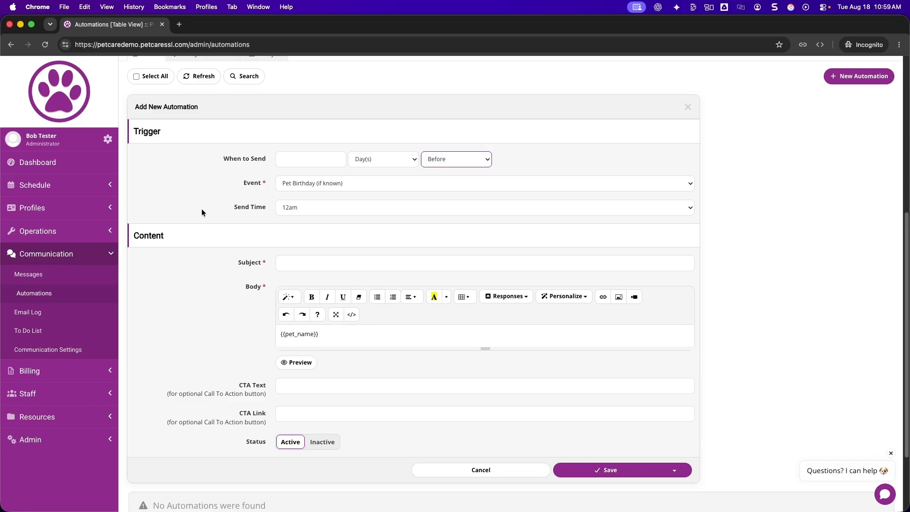
scroll(200, 265, up, 1)
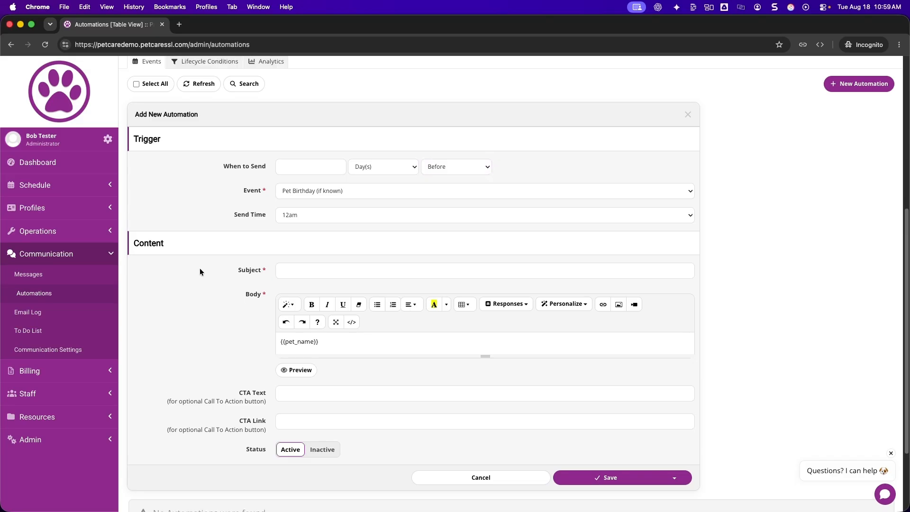
scroll(200, 269, up, 1)
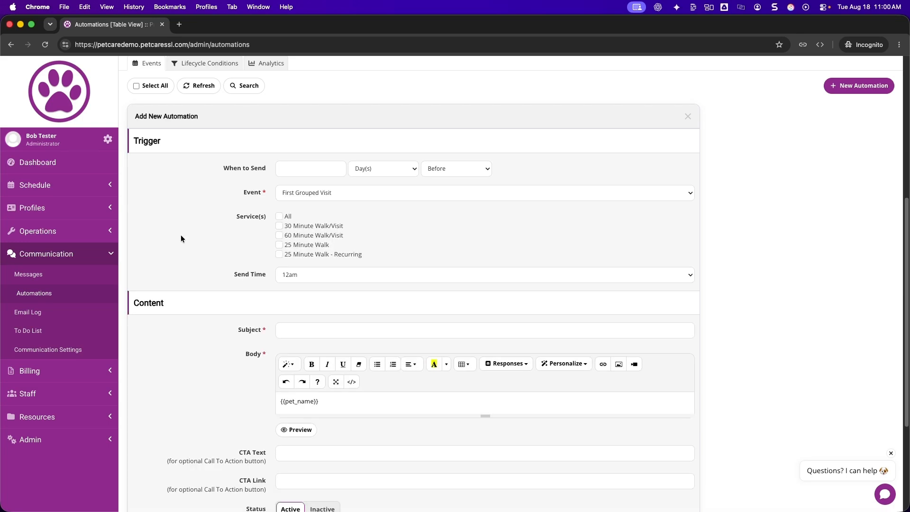
scroll(184, 256, down, 1)
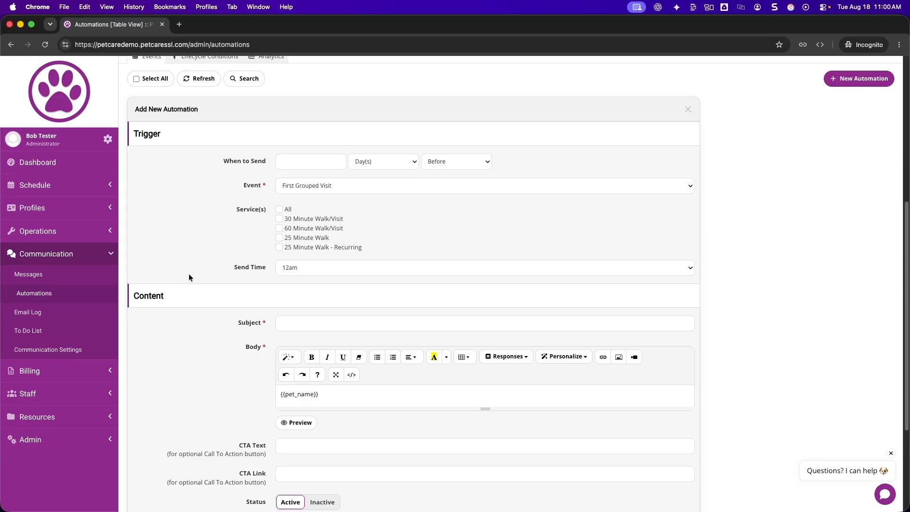
Review the optional call-to-action link field and the available trigger events of the new automation
click(311, 475)
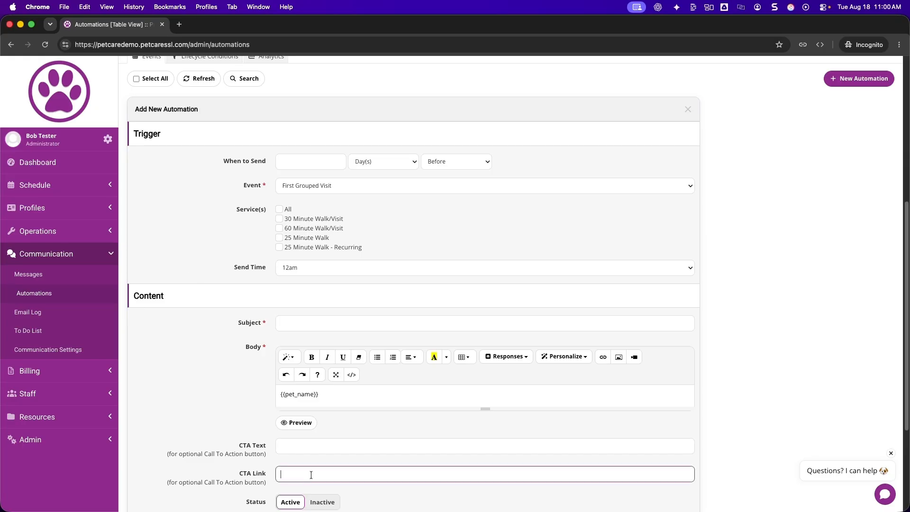
click(203, 426)
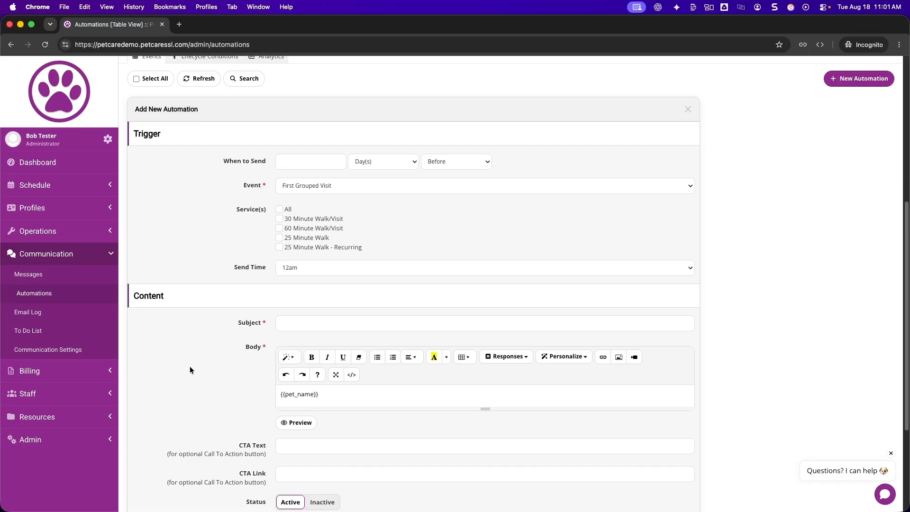
click(311, 187)
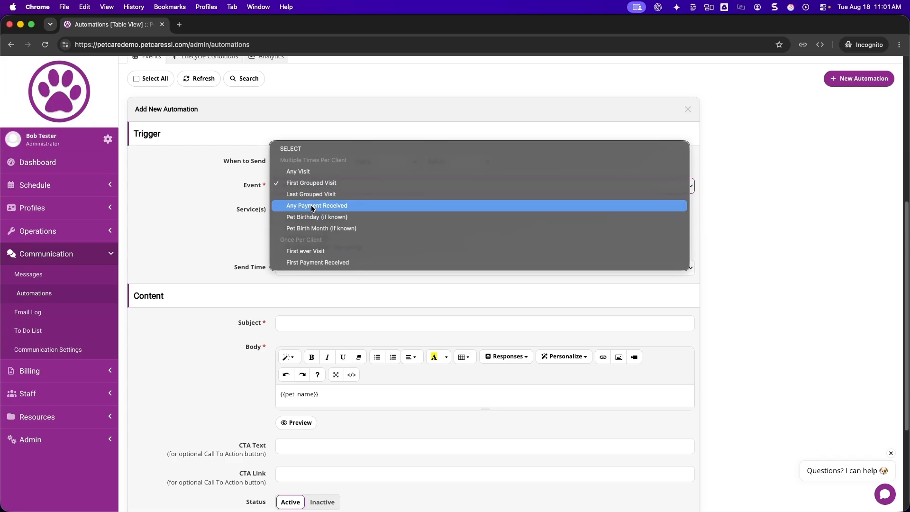
click(311, 205)
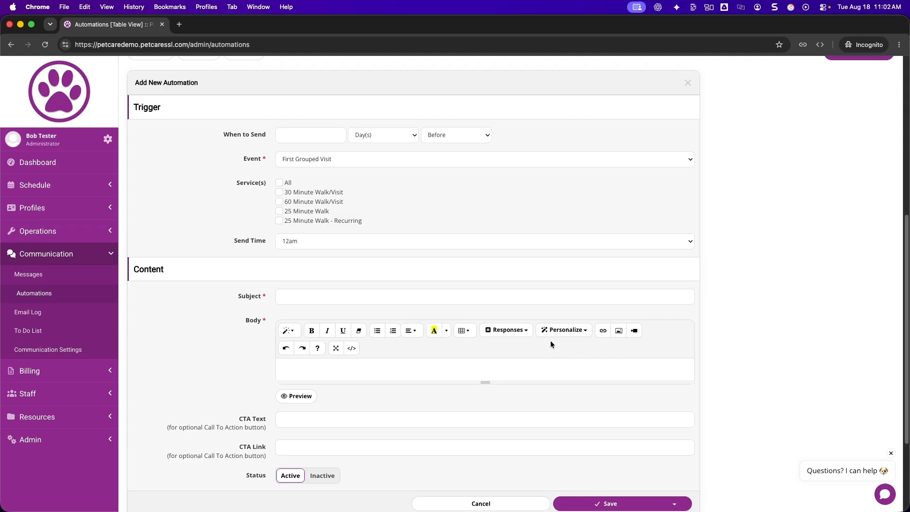
Insert the First Name personalization placeholder into the automation's body
click(557, 331)
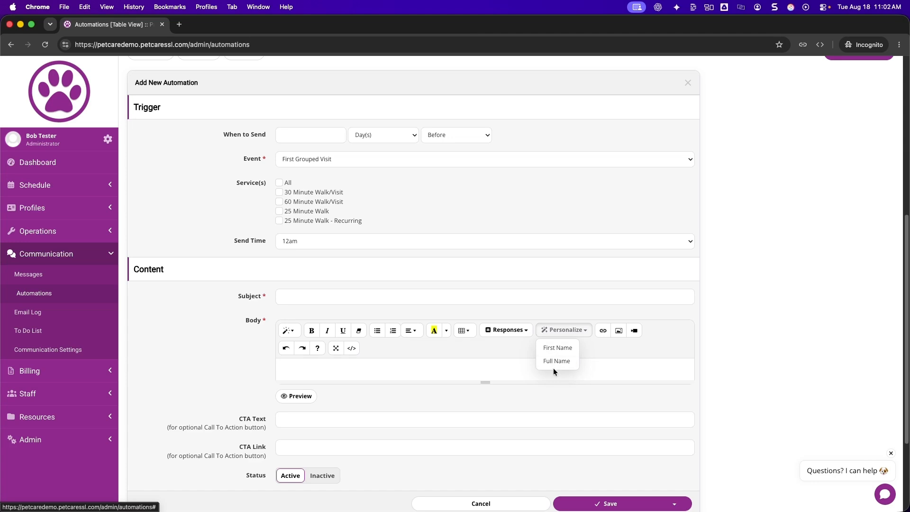
click(296, 371)
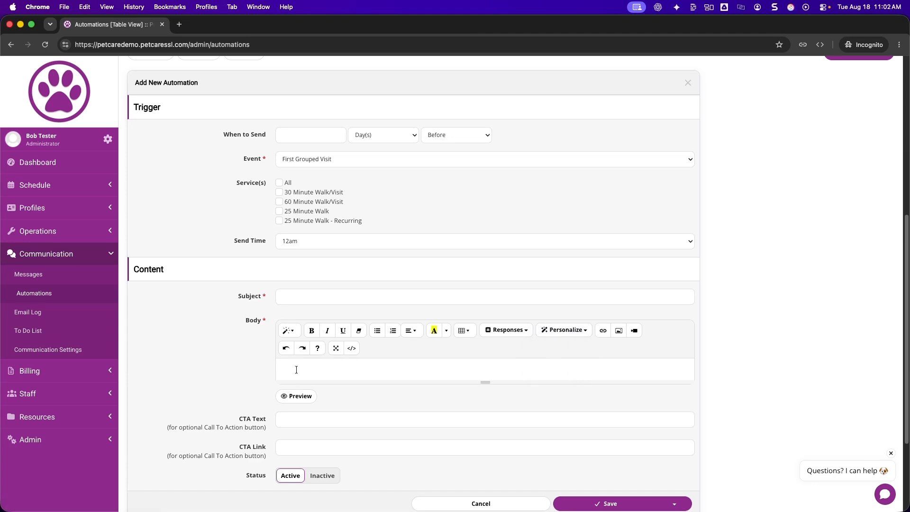
click(564, 330)
click(558, 348)
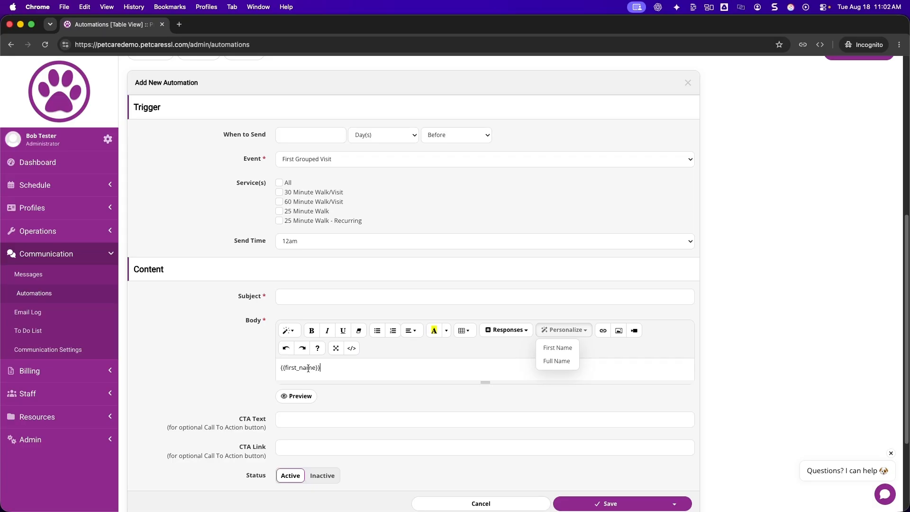
Set the trigger event to Pet Birthday (if known) and replace the body text with the Pet Name placeholder
click(303, 159)
click(304, 187)
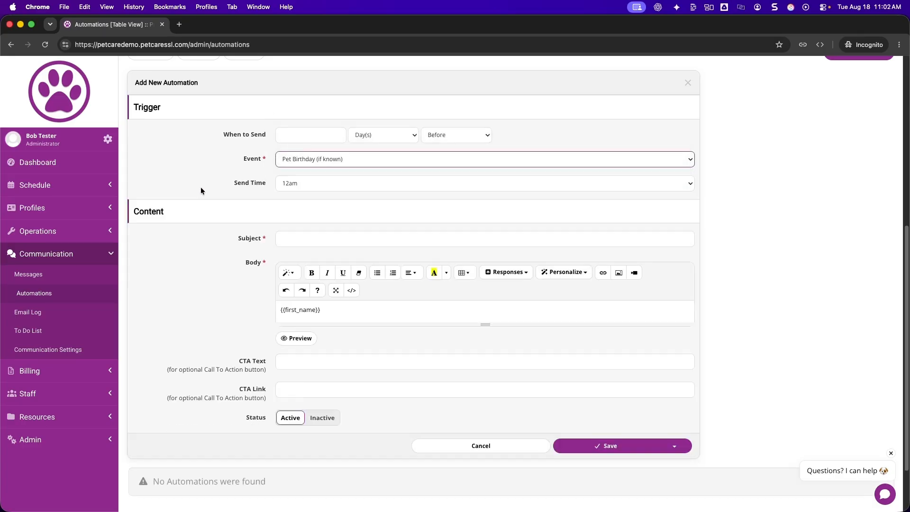
triple_click(334, 311)
key(BackSpace)
click(564, 272)
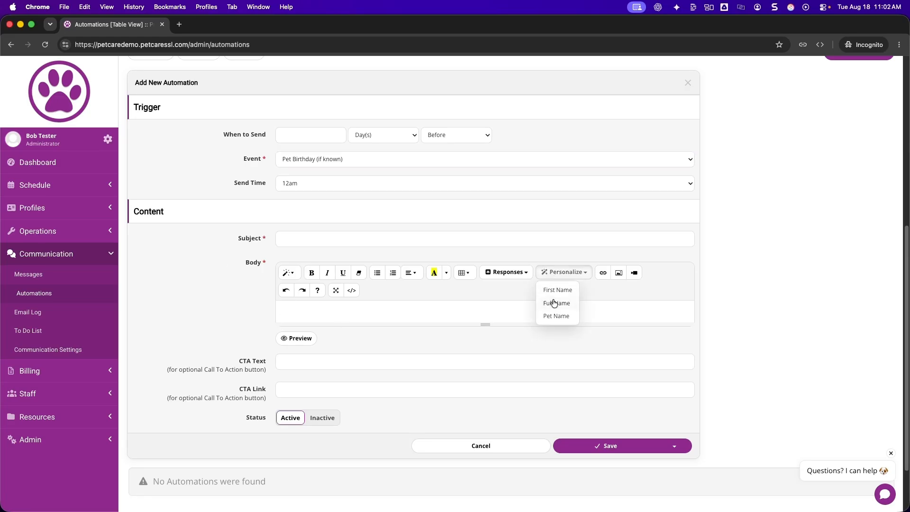
click(556, 316)
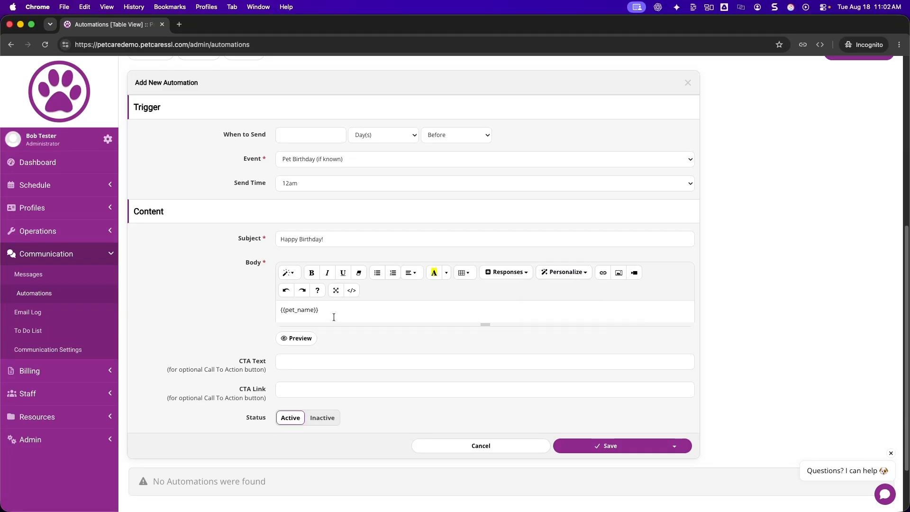
Append the {{pet_name}} placeholder to the "Happy Birthday!" subject, previewing the email before and after the change
click(291, 338)
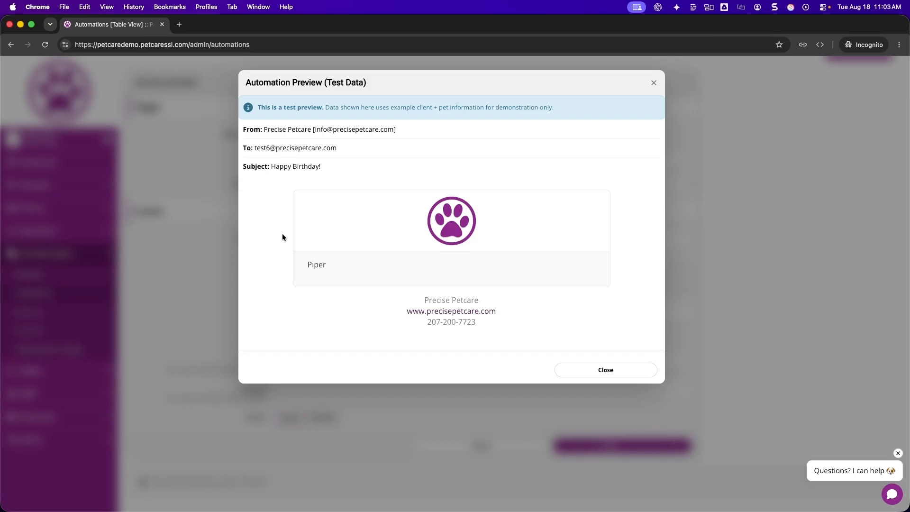
key(Escape)
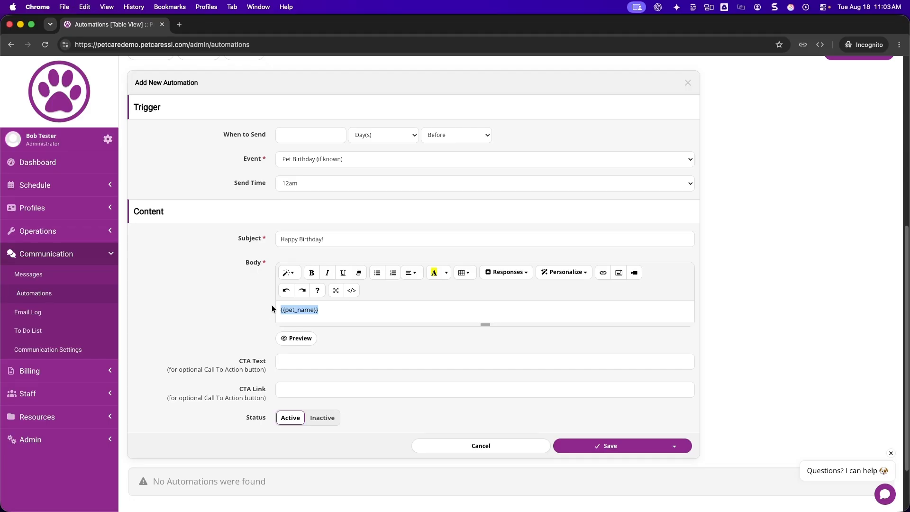
click(339, 239)
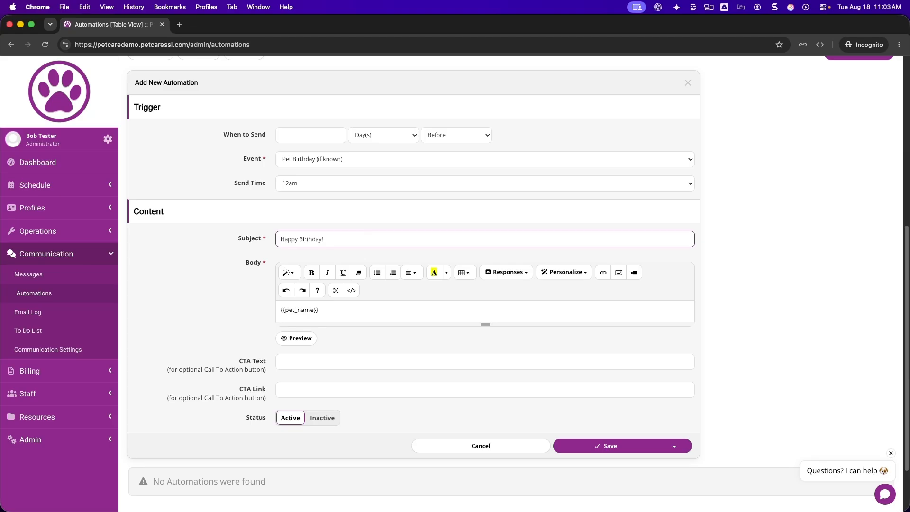
text({{pet_name}})
click(296, 339)
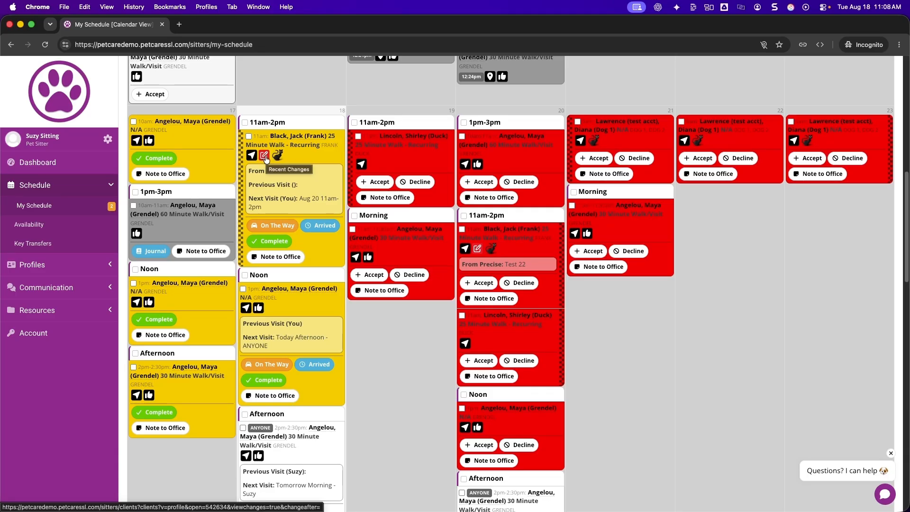
Open the recent client profile changes from the 25 Minute Walk - Recurring visit on the 18th and review the flagged fields
scroll(268, 246, up, 1)
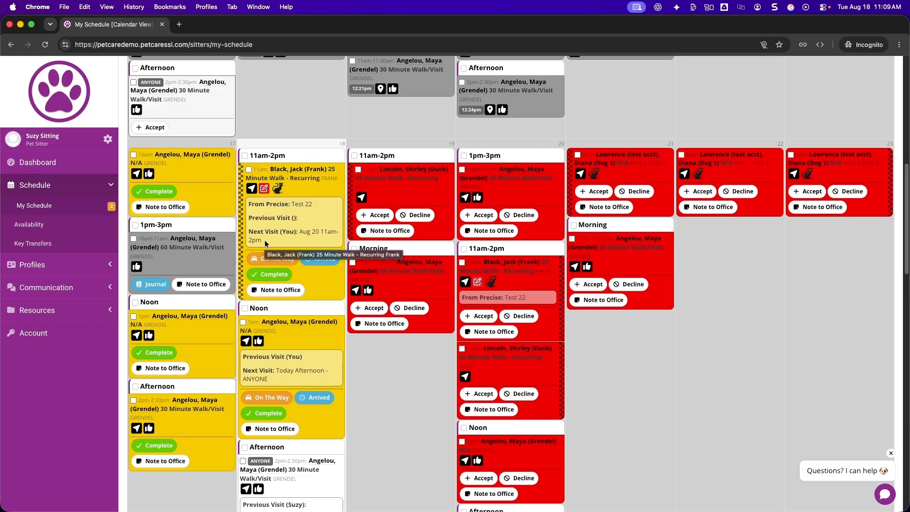
click(265, 189)
scroll(293, 346, down, 3)
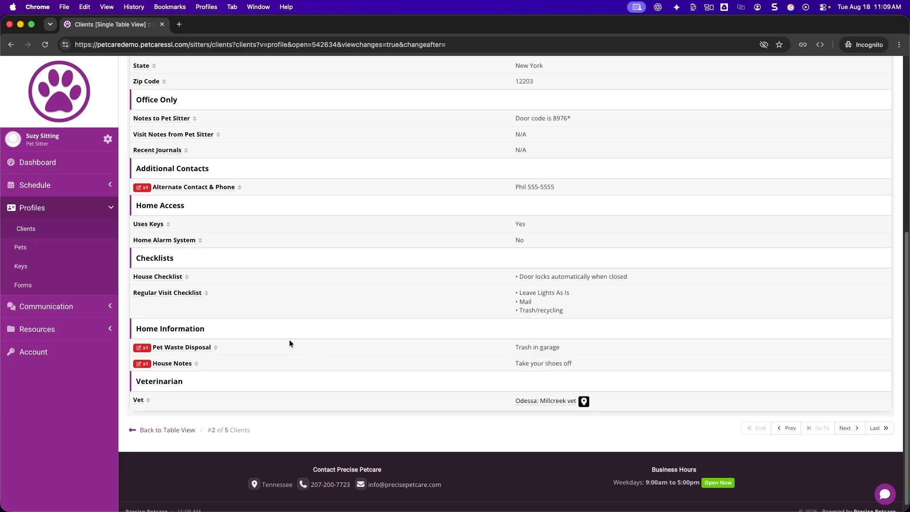
scroll(319, 266, up, 1)
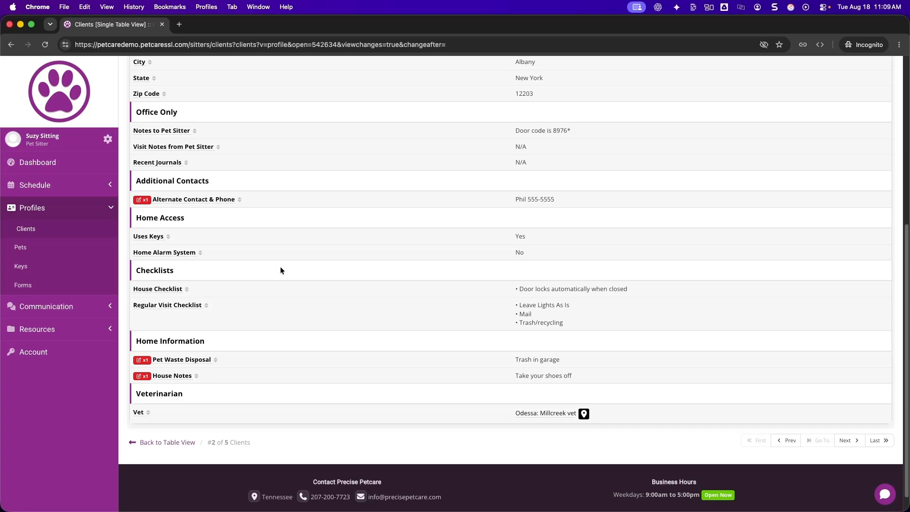
View the change history of the Alternate Contact & Phone field and return to the sitter's My Schedule
click(143, 200)
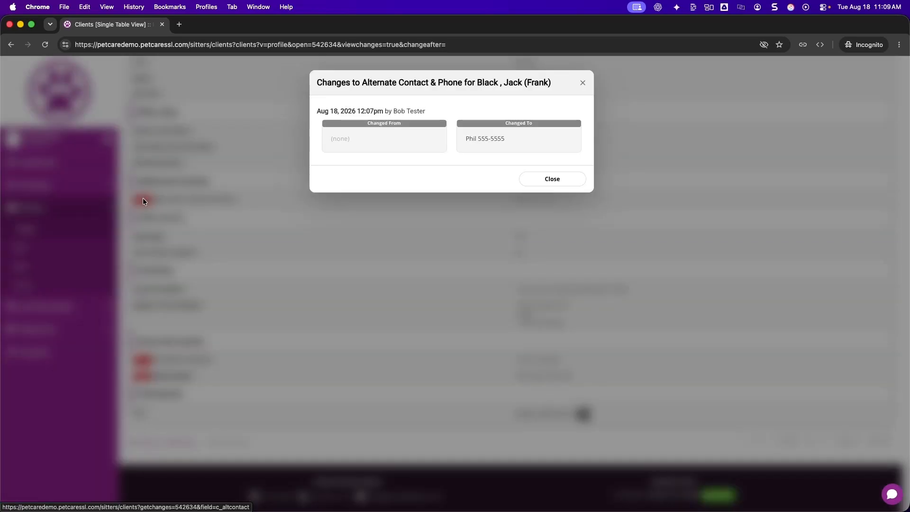
click(544, 179)
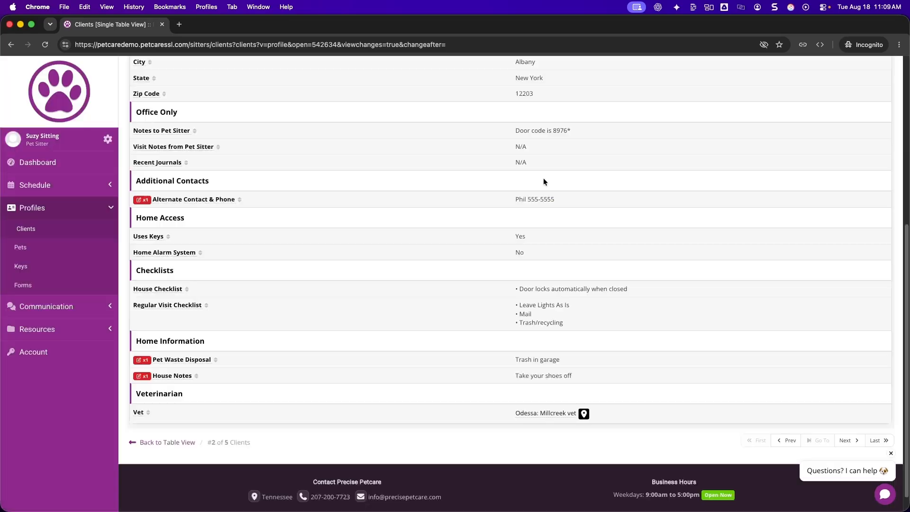
scroll(311, 352, up, 6)
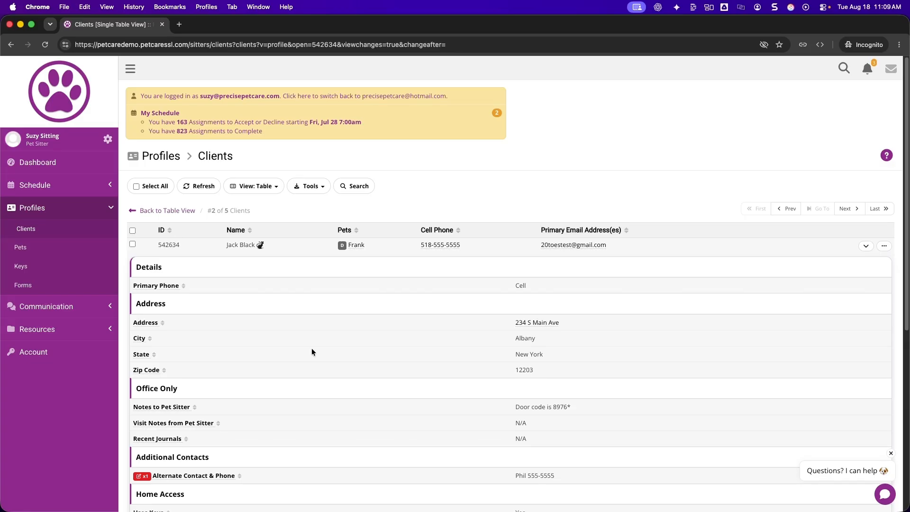
click(34, 185)
click(35, 205)
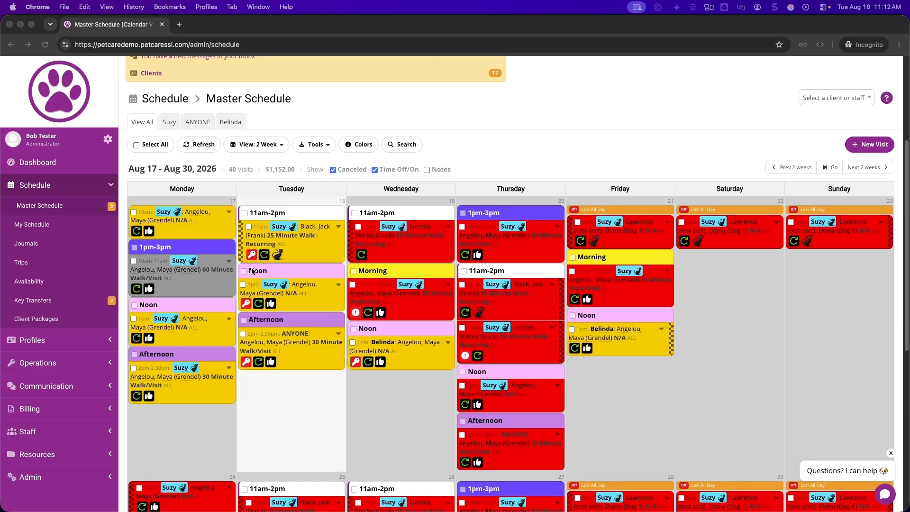
Log in as the sitter assigned to Tuesday's 11am-2pm visit via their staff account and open My Schedule
click(303, 288)
click(279, 228)
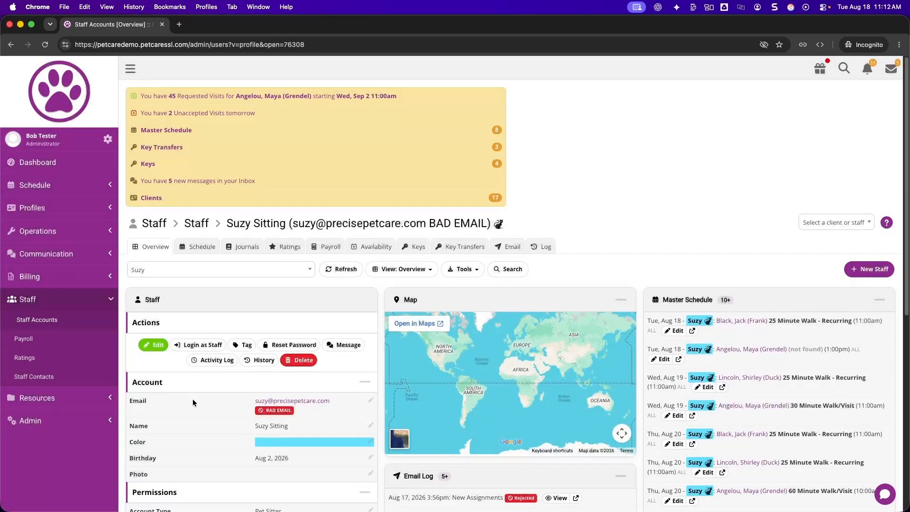
click(197, 344)
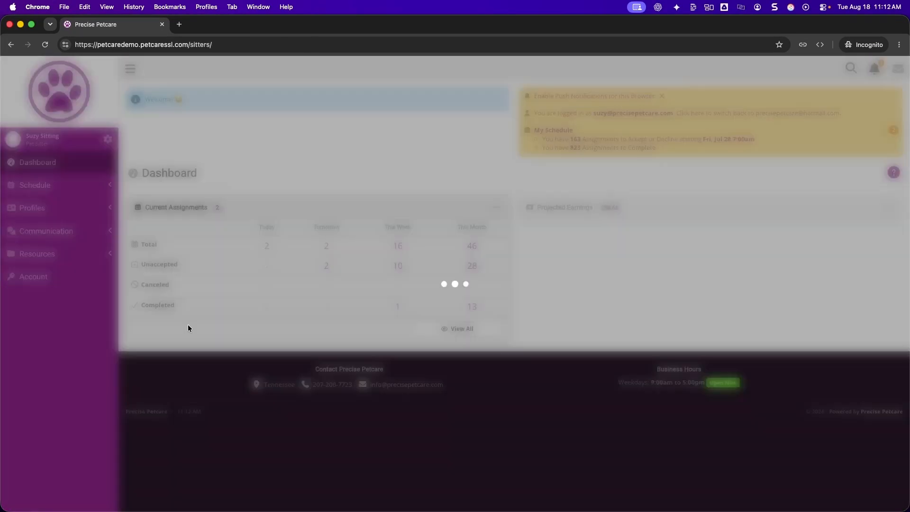
click(46, 187)
click(32, 205)
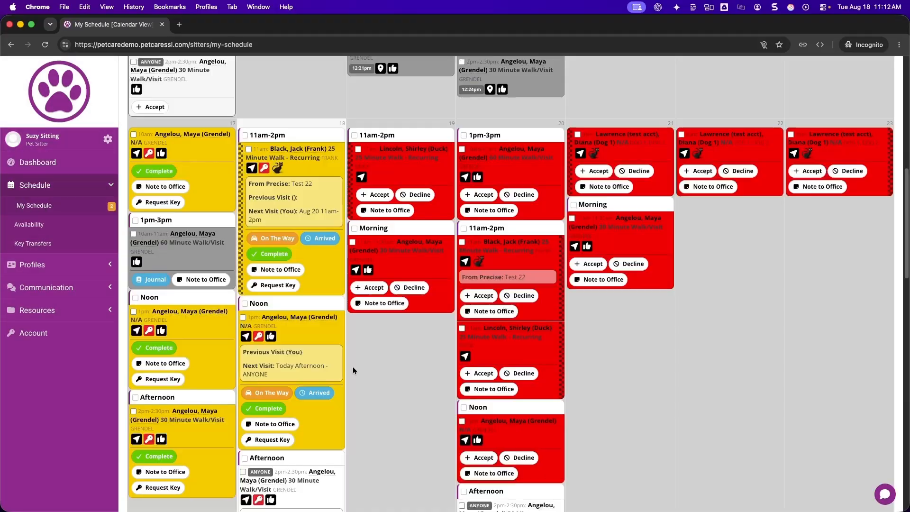